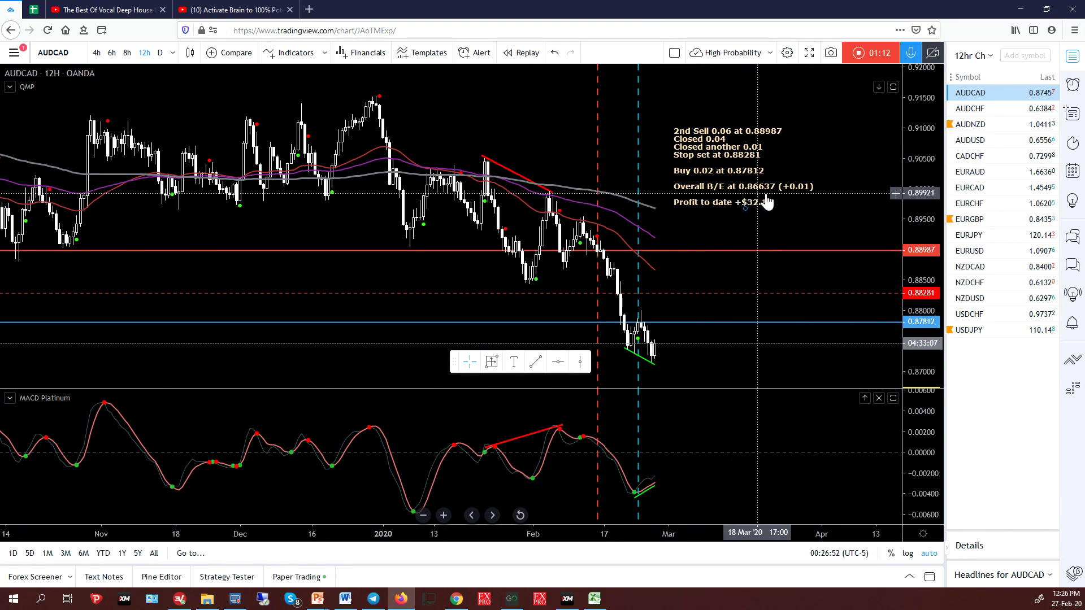
Step: Compress the AUDCAD price scale to check the yellow dashed break-even line, and restore automatic scaling
left_click_drag(917, 158, 917, 195)
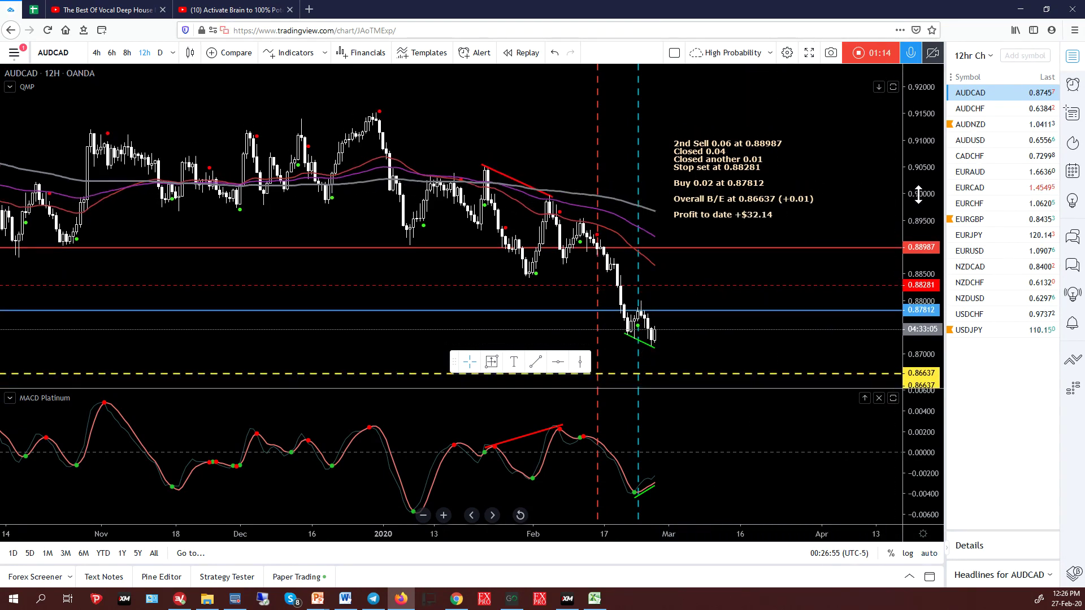
left_click(724, 374)
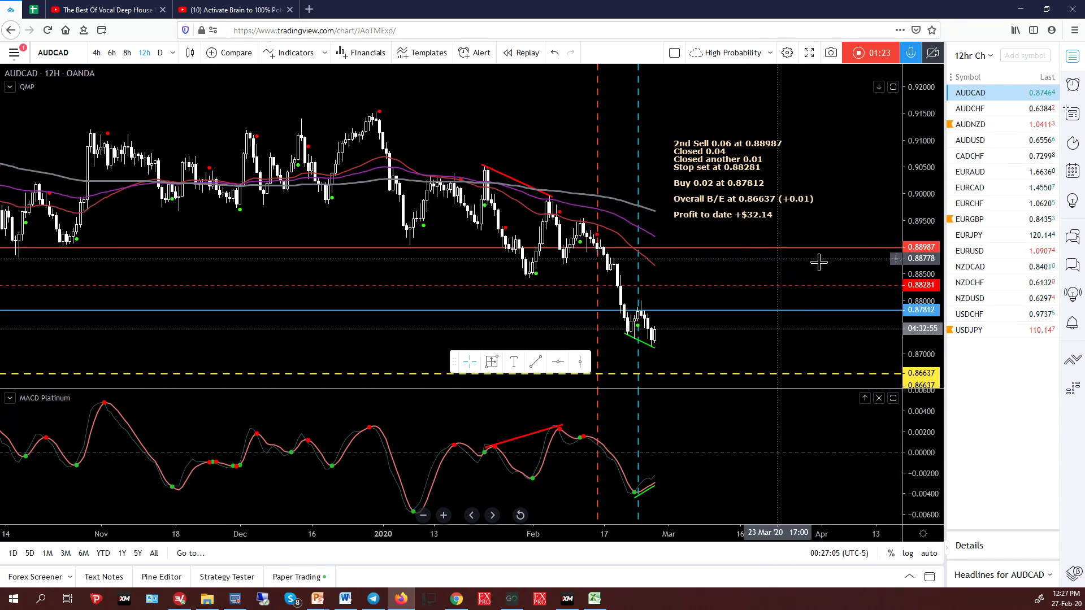
left_click_drag(918, 251, 914, 222)
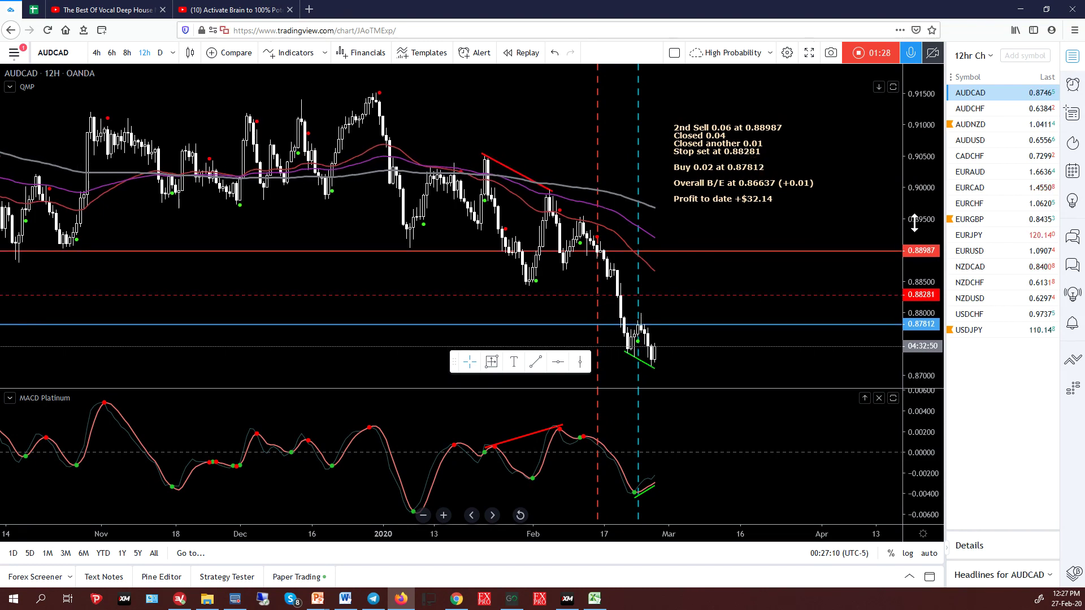
left_click(929, 554)
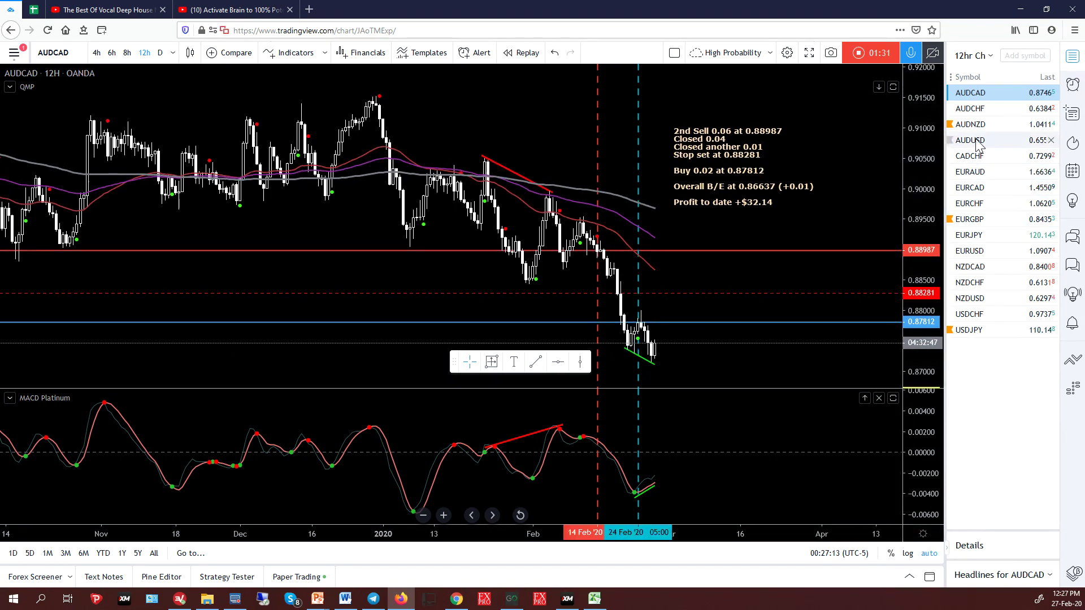
Step: Open the AUDCHF chart and examine its sell marker and the red divergence lines on price and MACD
left_click(974, 110)
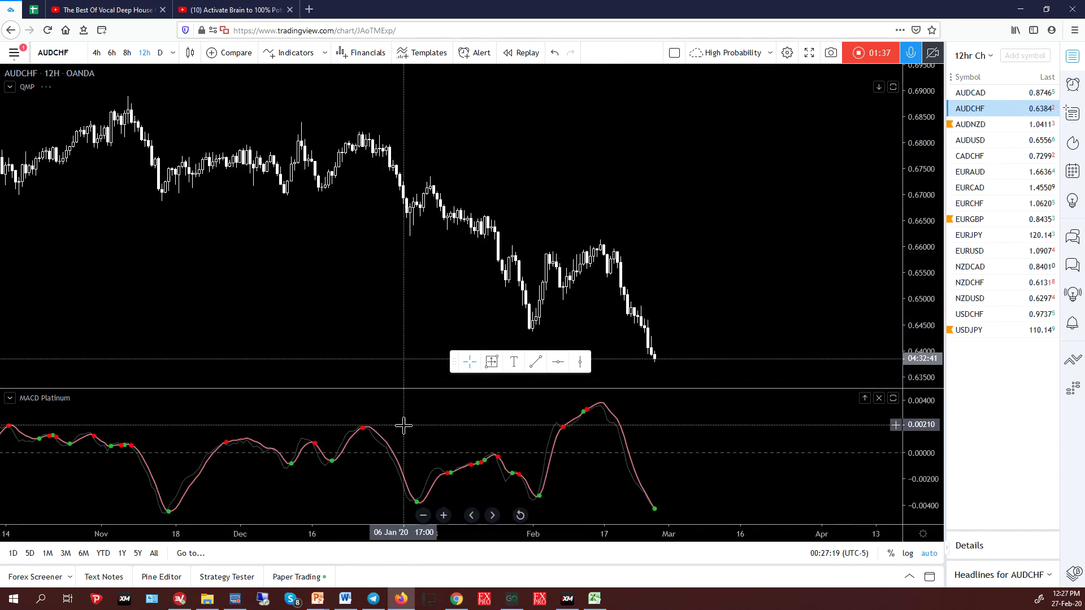
left_click(608, 287)
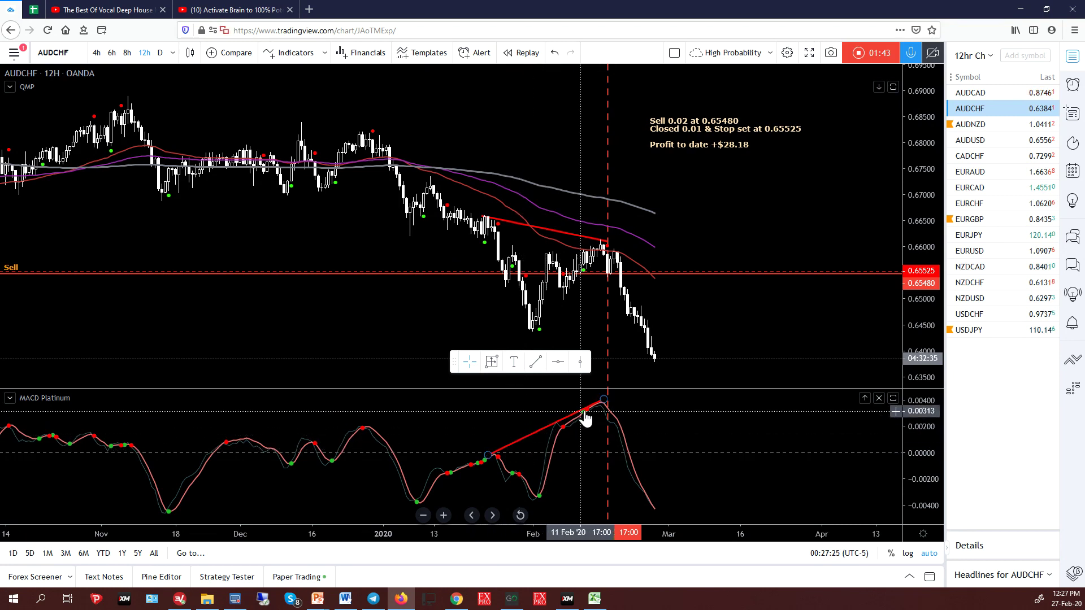
left_click(608, 242)
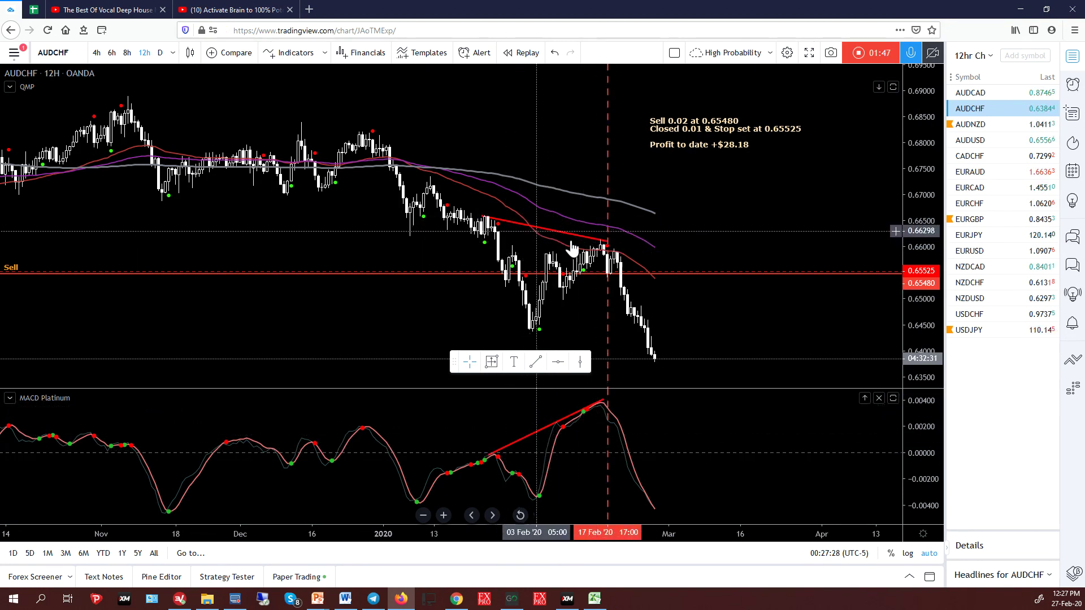
left_click(609, 257)
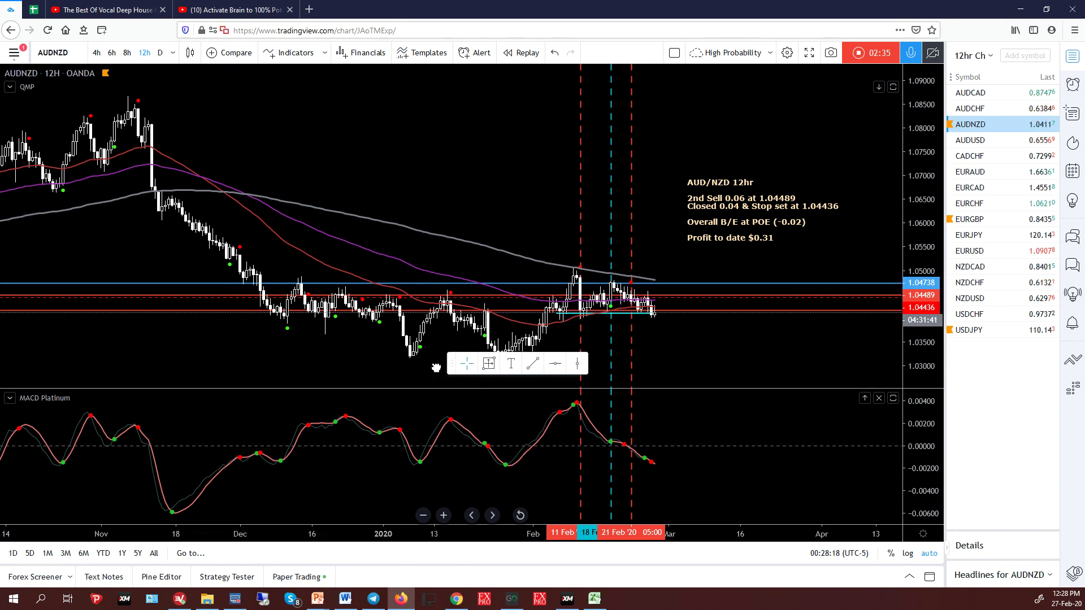
Step: Shift the floating drawing toolbar aside on the AUDNZD chart and delete the 11 Feb and 18 Feb vertical lines from the price pane
left_click_drag(436, 368, 417, 370)
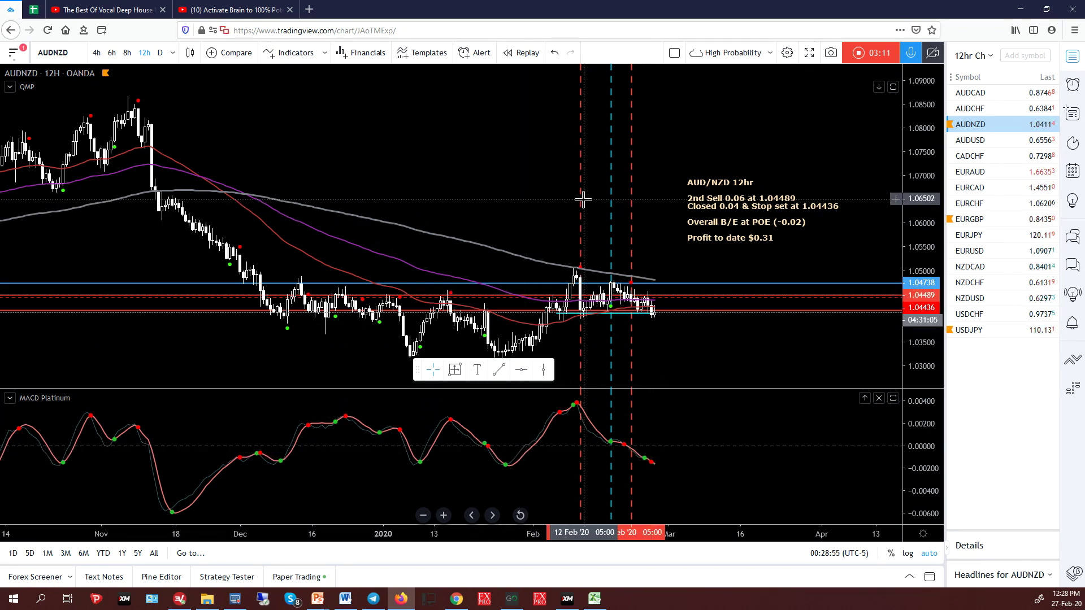
left_click(580, 221)
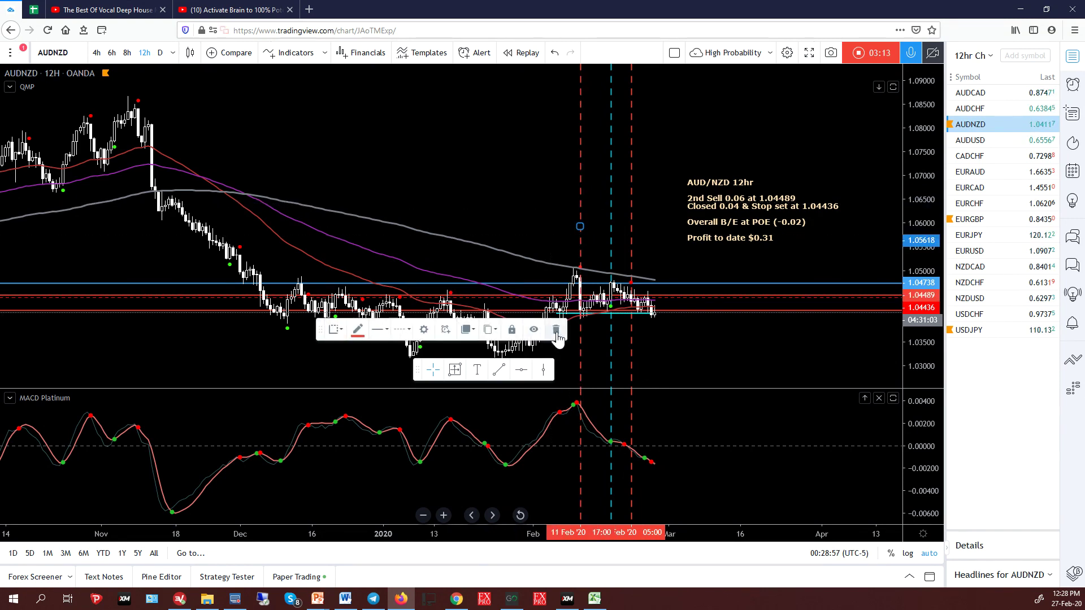
left_click(611, 232)
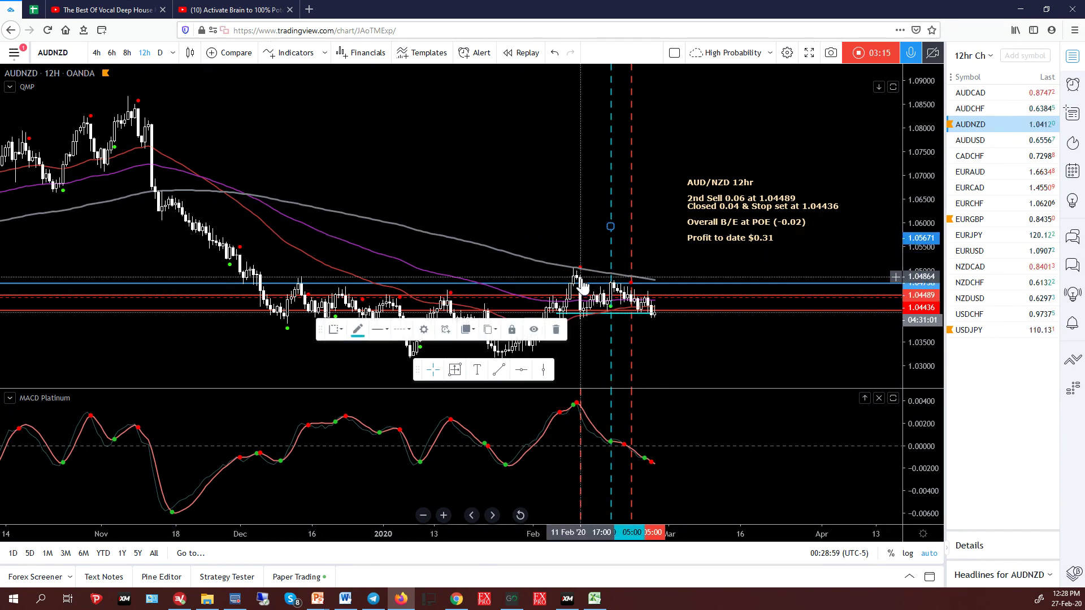
Step: Delete the blue 1.04738 horizontal line and the lowest solid red horizontal line from the AUDNZD price pane
left_click(685, 283)
key("Delete")
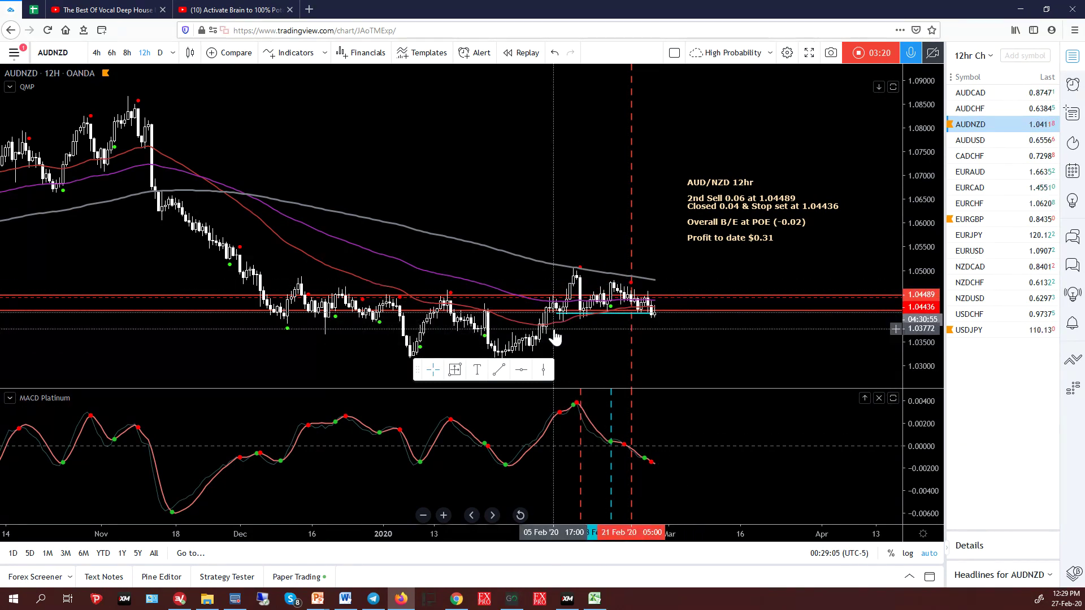
left_click(688, 312)
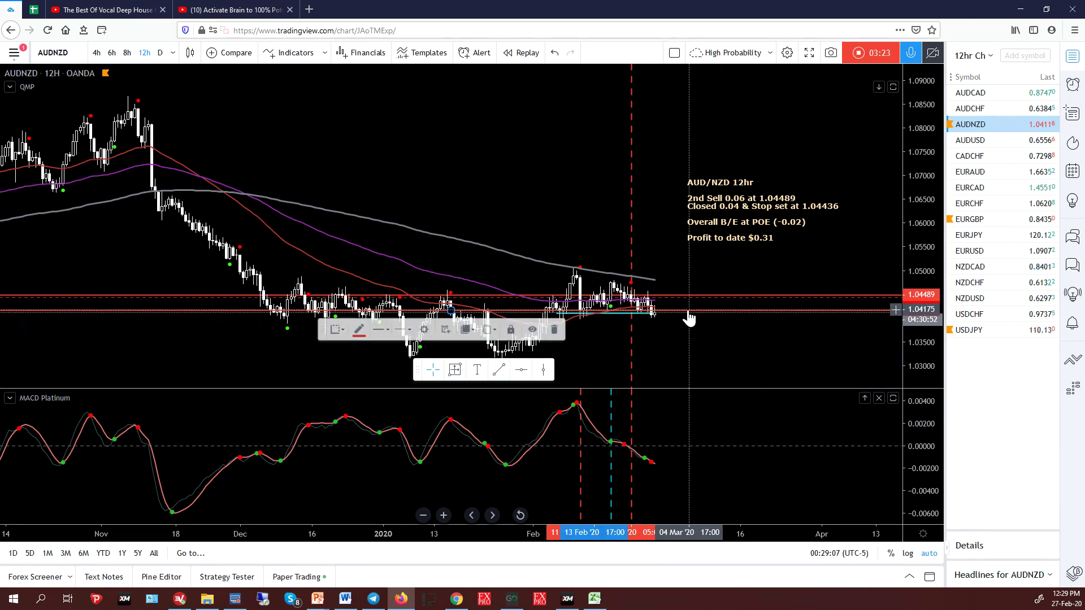
left_click(557, 330)
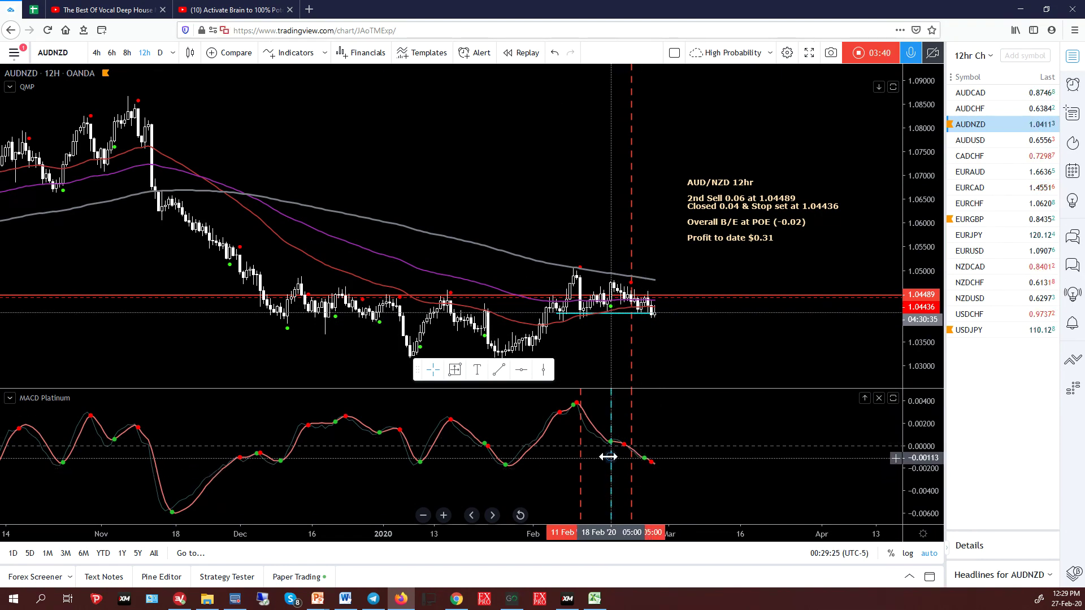
Step: Delete the blue 18 Feb and red 11 Feb vertical dashed lines from the AUDNZD MACD pane
left_click(609, 456)
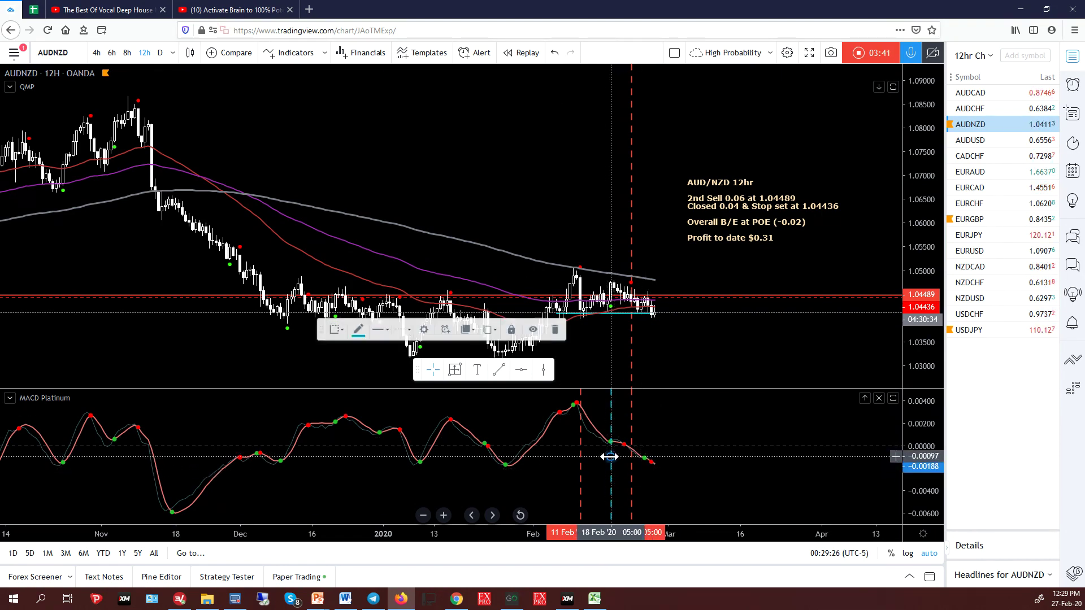
left_click(557, 334)
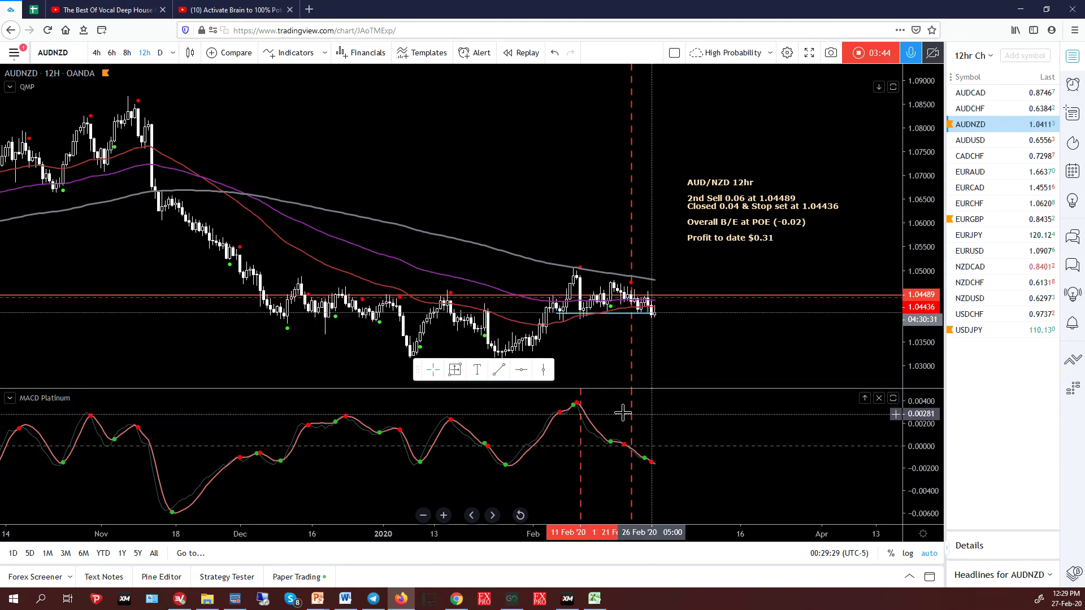
left_click(579, 455)
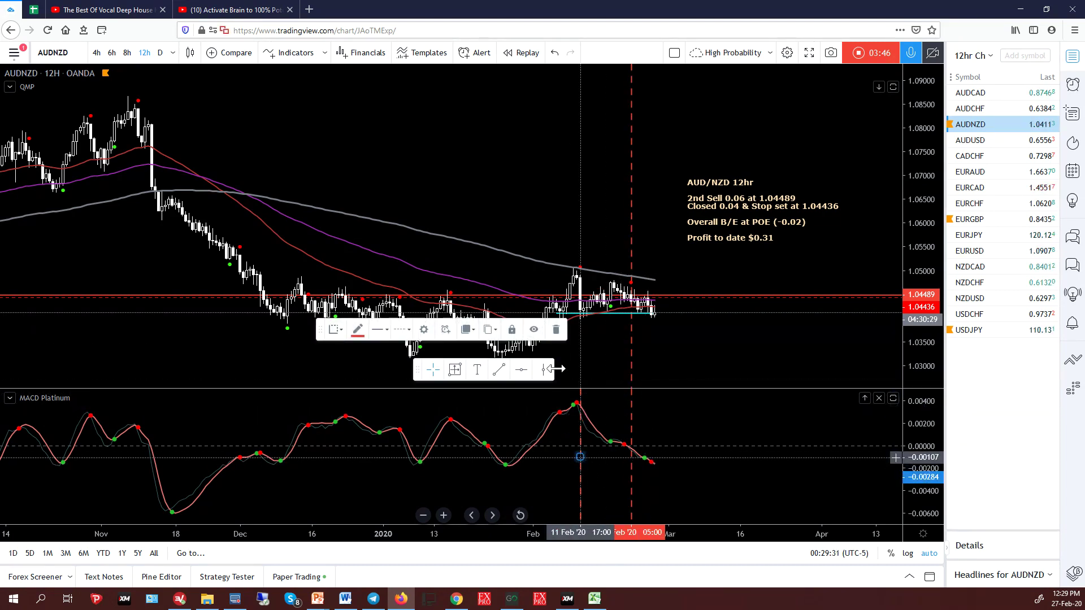
left_click(557, 334)
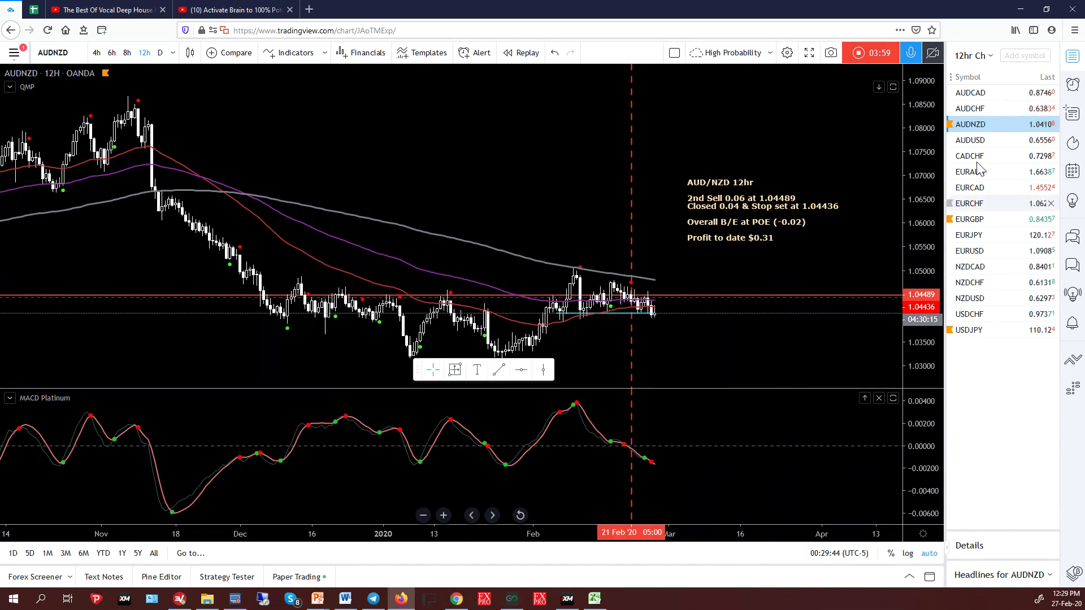
Step: Review the trade notes, entry levels and stops on the AUDUSD, CADCHF and EURAUD 12-hour charts
left_click(979, 141)
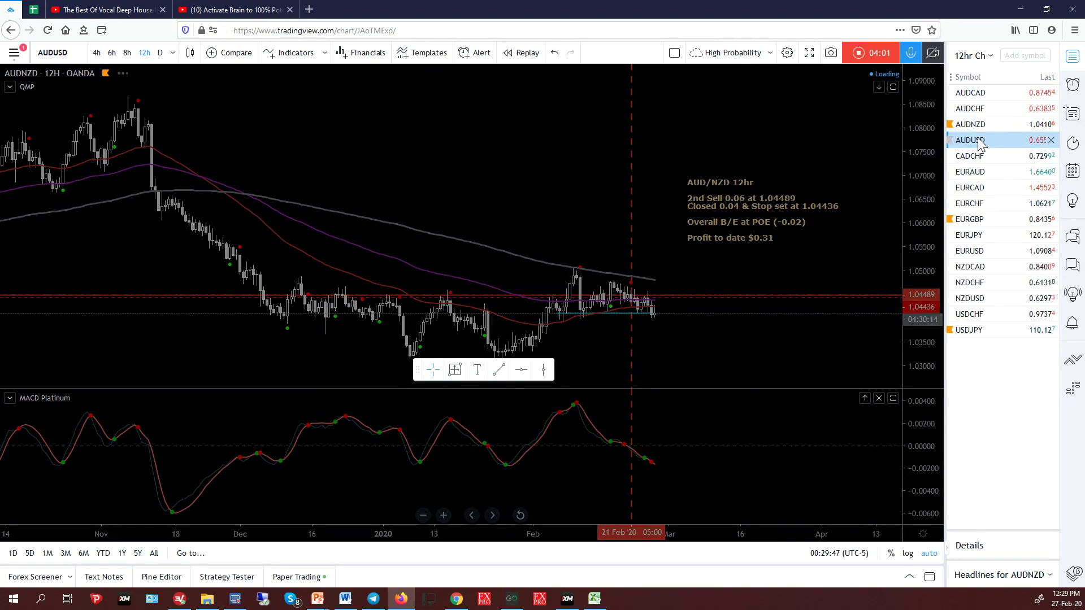
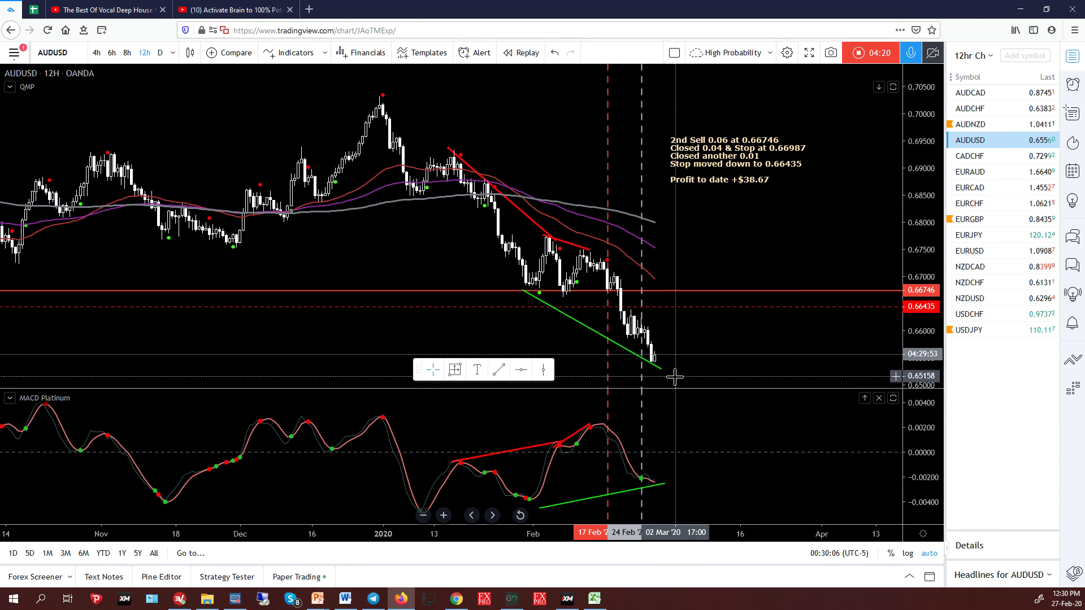
left_click(976, 158)
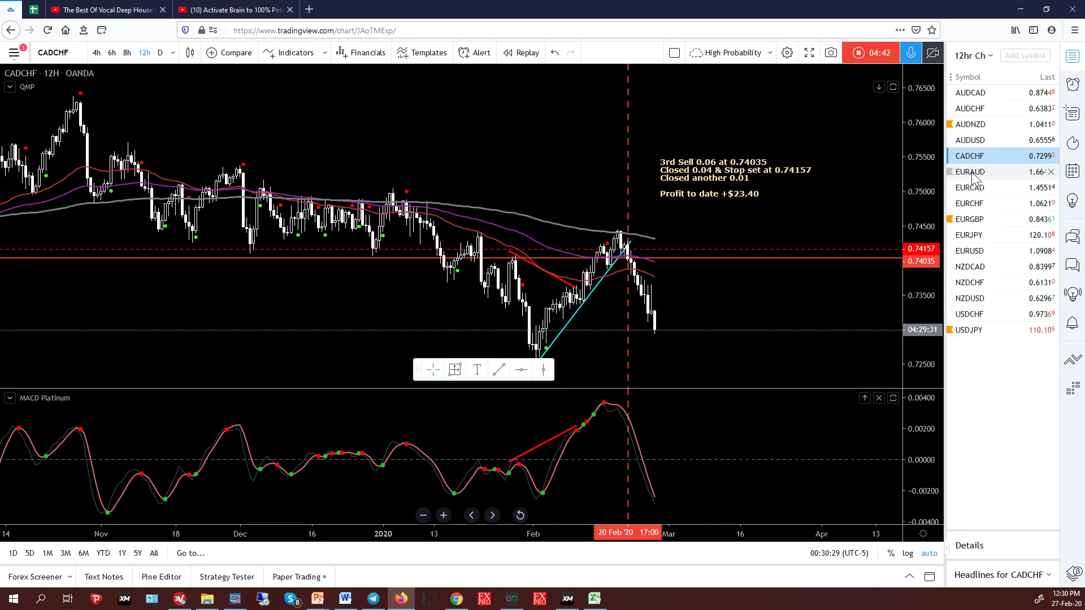
left_click(973, 174)
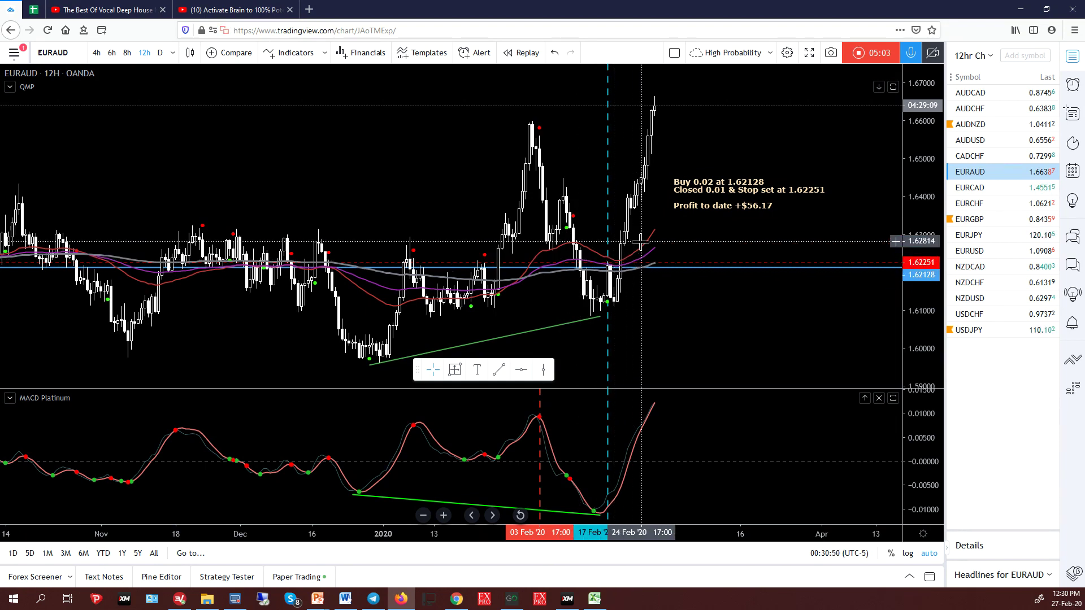
left_click(649, 268)
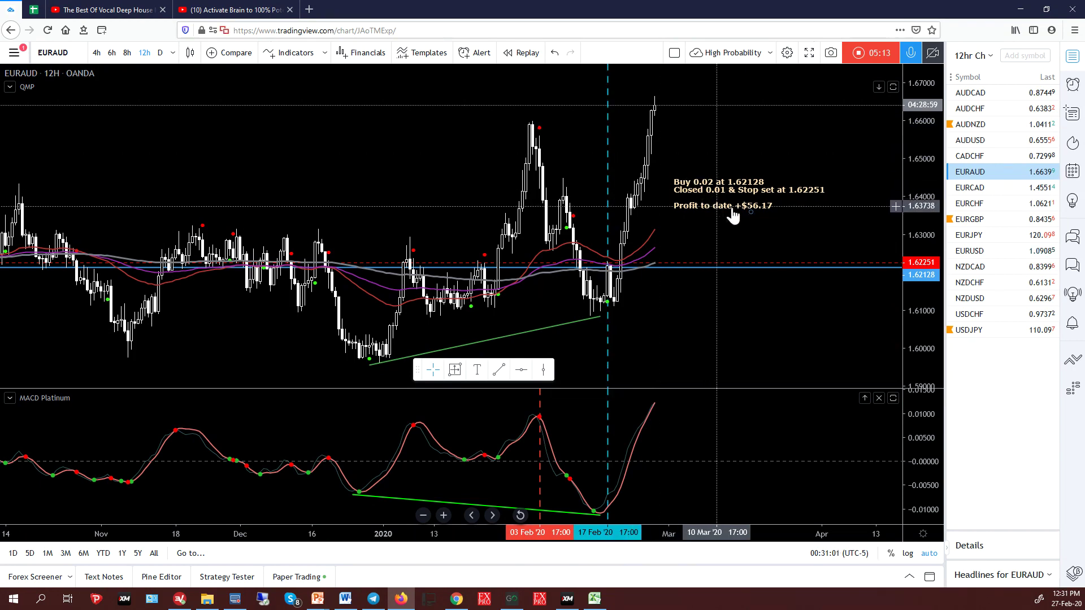
Step: Review the trade notes, entry levels and signals on the EURCAD, EURCHF, EURGBP and EURJPY 12-hour charts
left_click(969, 191)
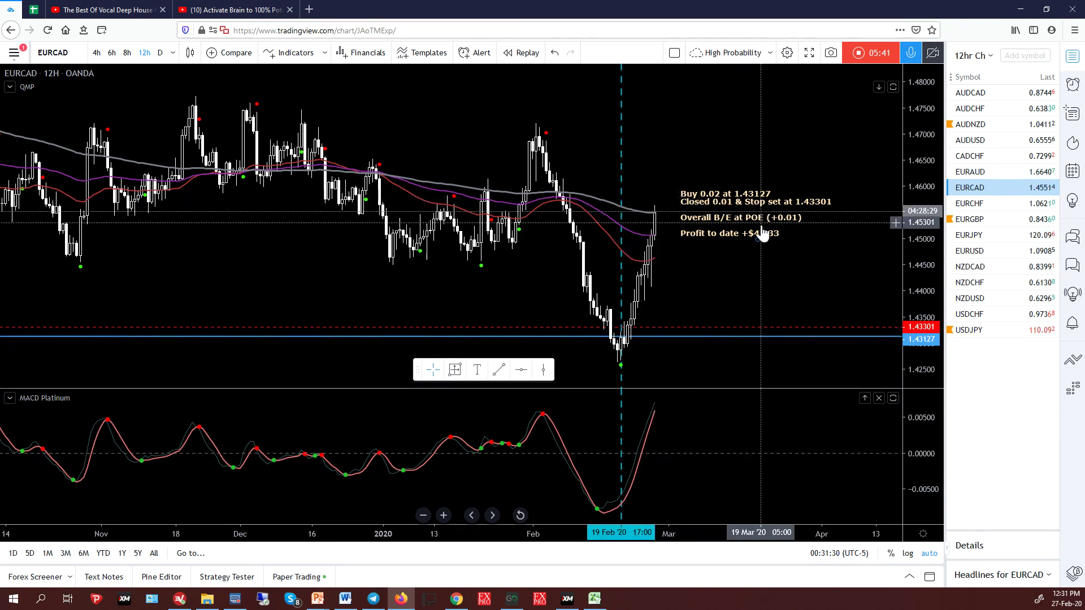
left_click(985, 204)
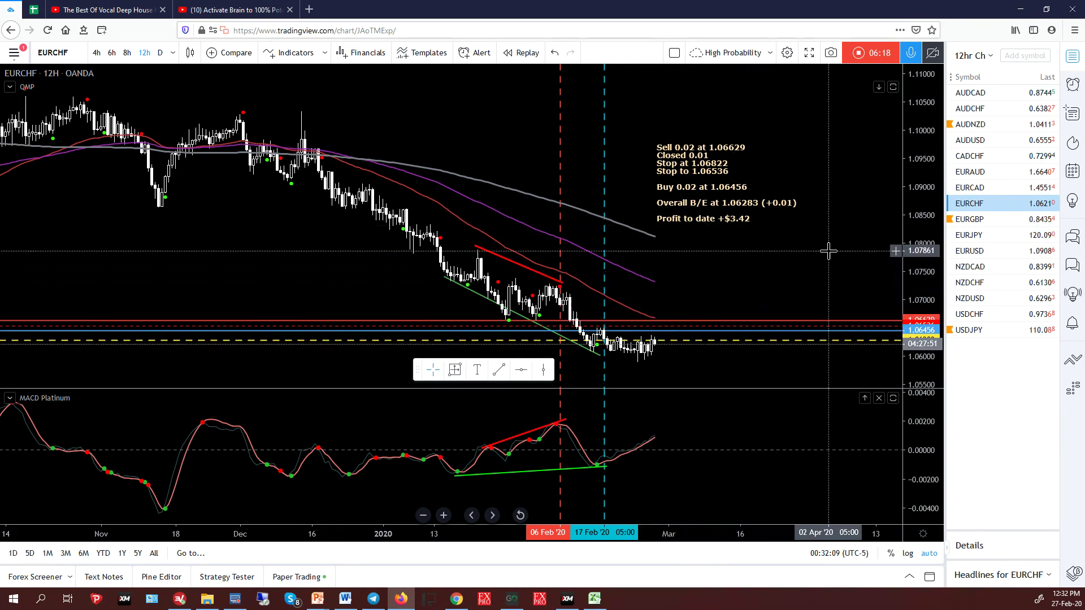
left_click(980, 225)
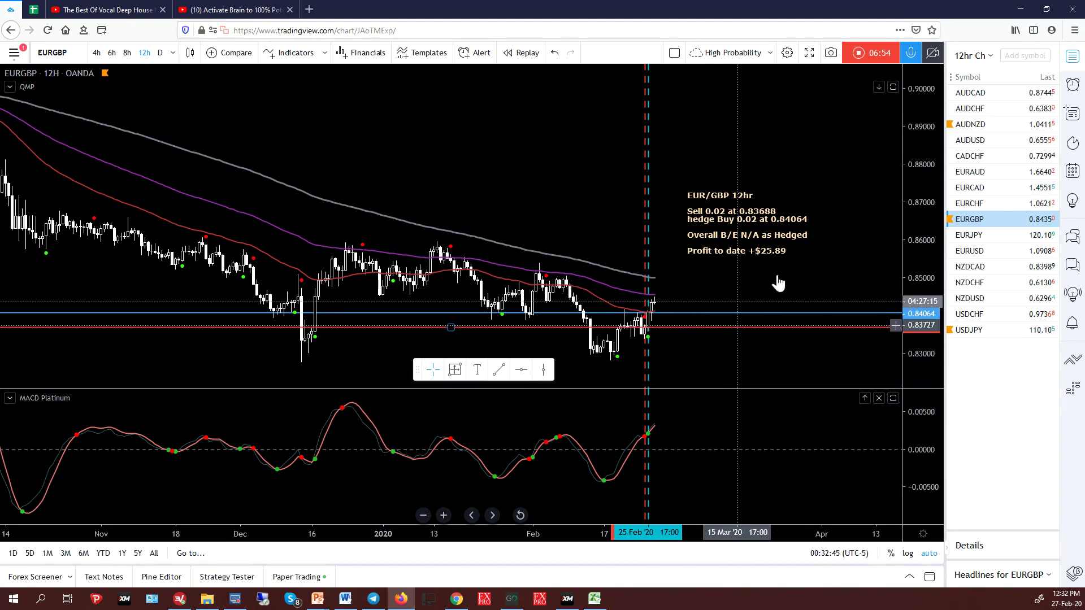
left_click(970, 235)
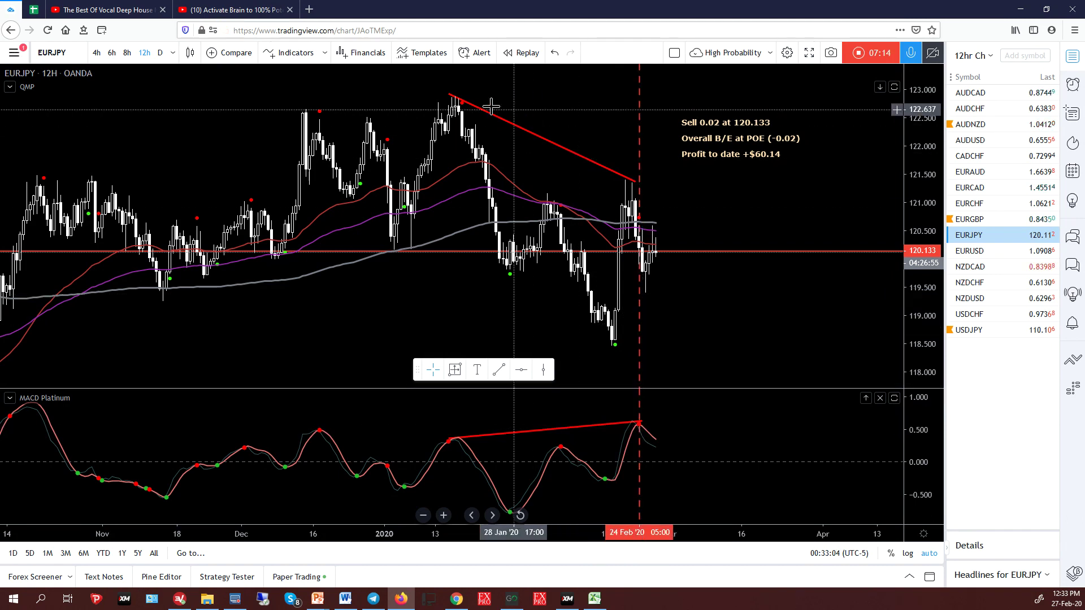
left_click(640, 423)
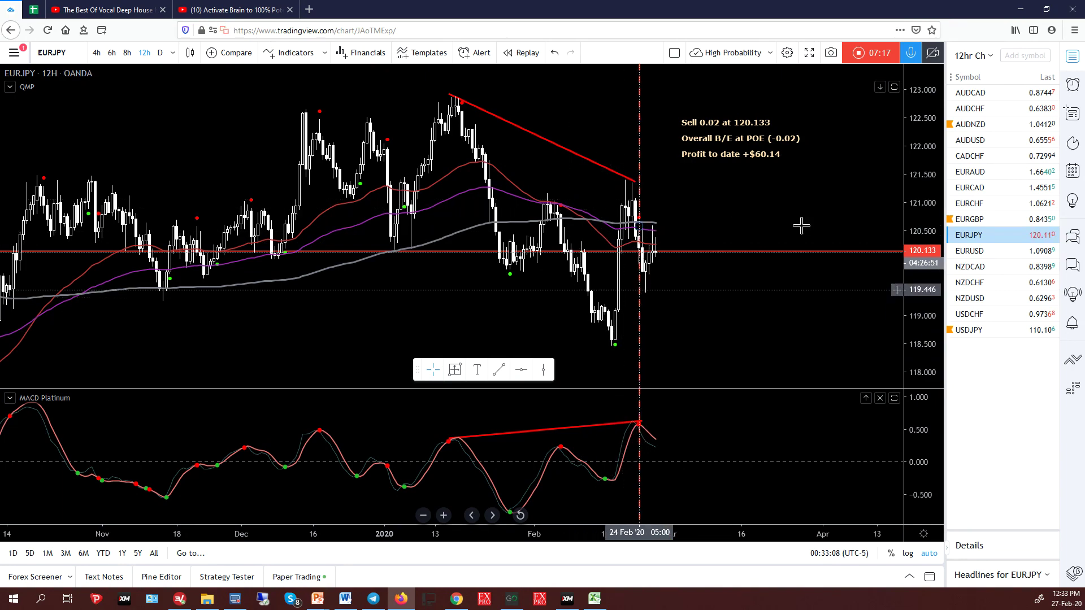
Step: Open the EURUSD chart and delete the red divergence trend lines from the price and MACD panes
left_click(984, 253)
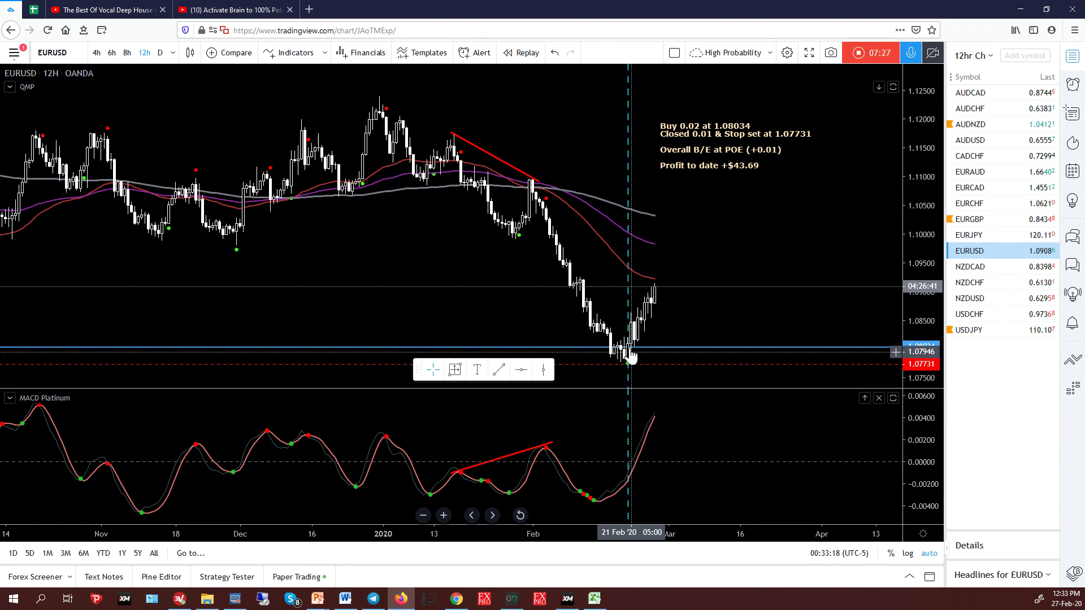
left_click(500, 168)
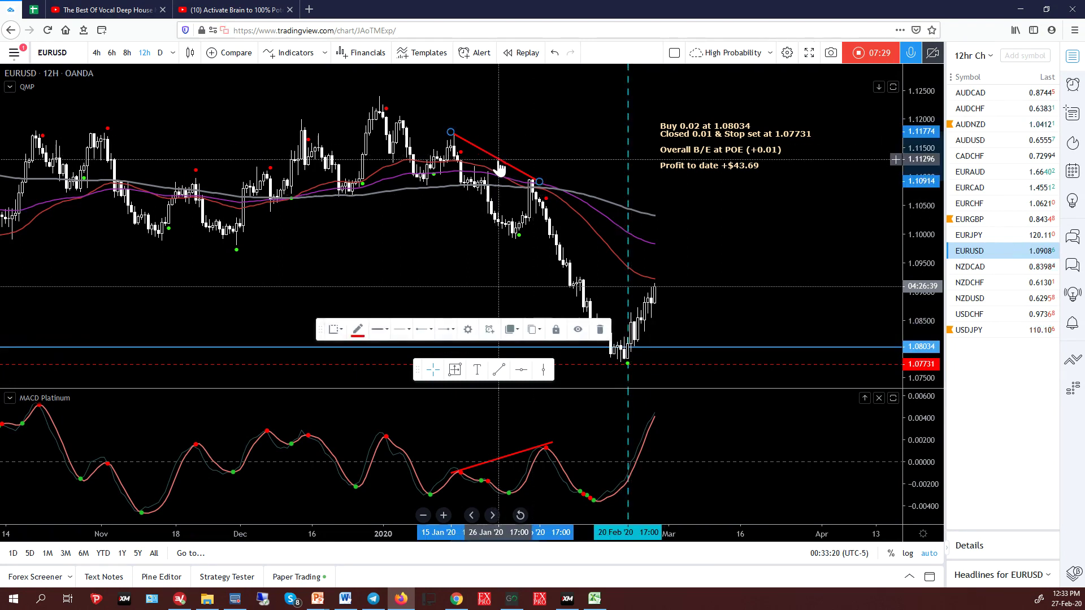
left_click(601, 331)
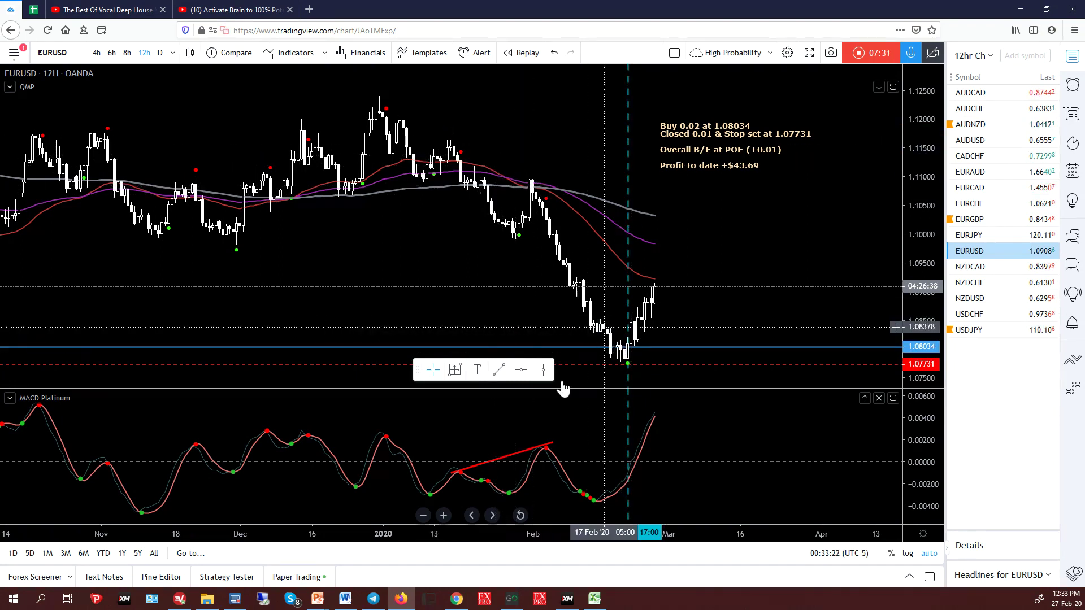
left_click(526, 450)
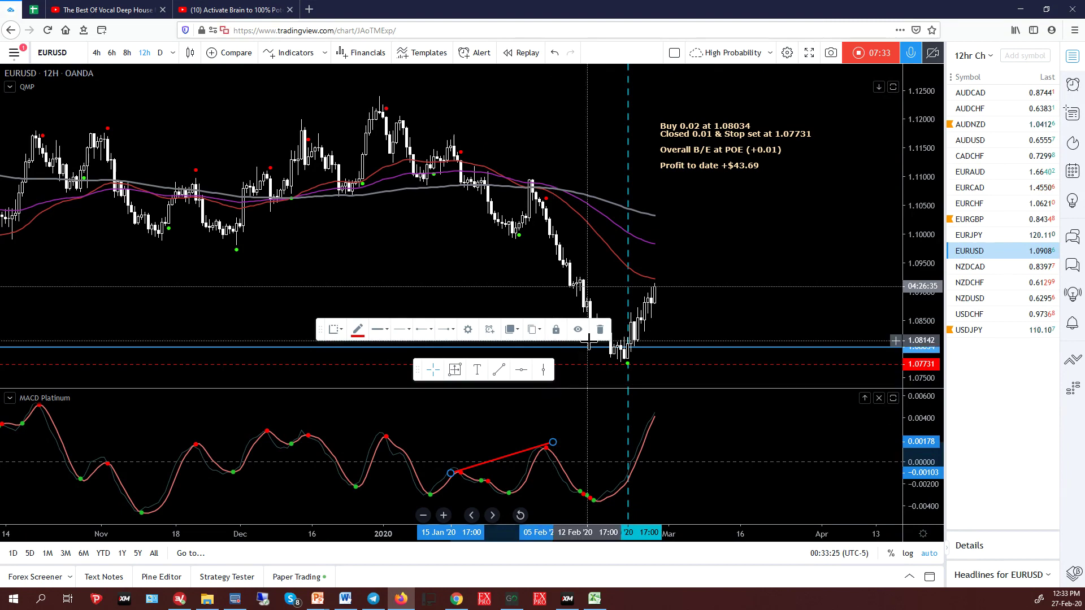
left_click(600, 329)
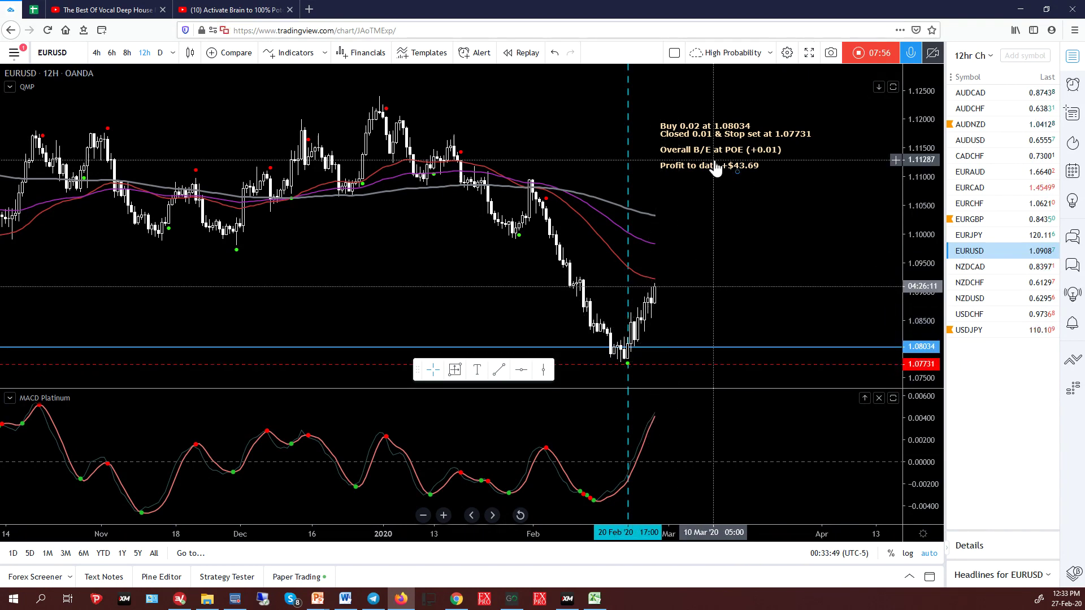
Step: Review the trade notes, entry levels and divergence lines on the NZDCAD and NZDCHF 12-hour charts
left_click(979, 271)
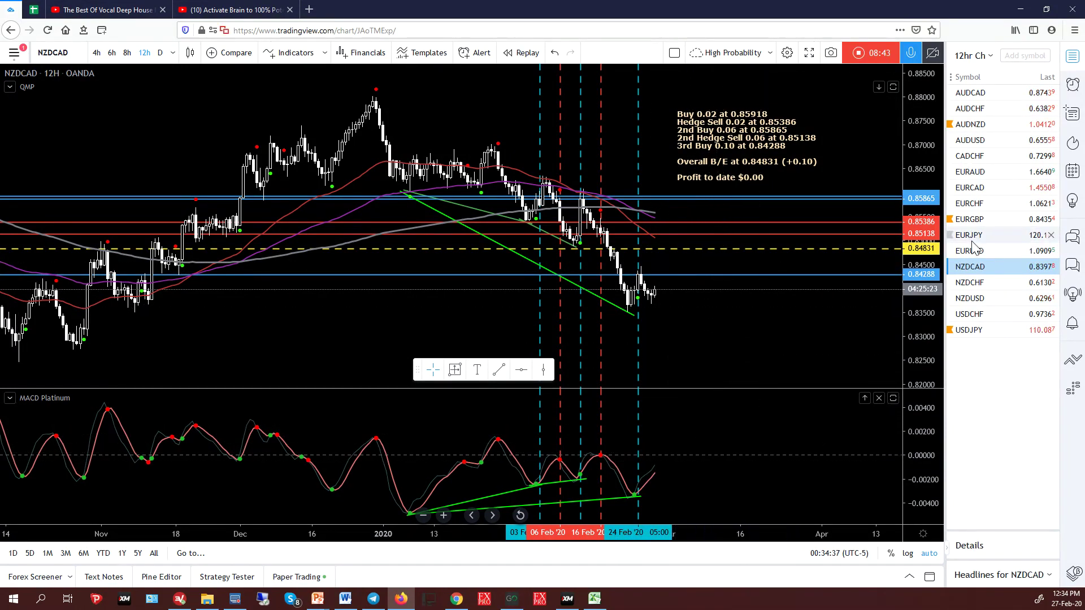
left_click(975, 285)
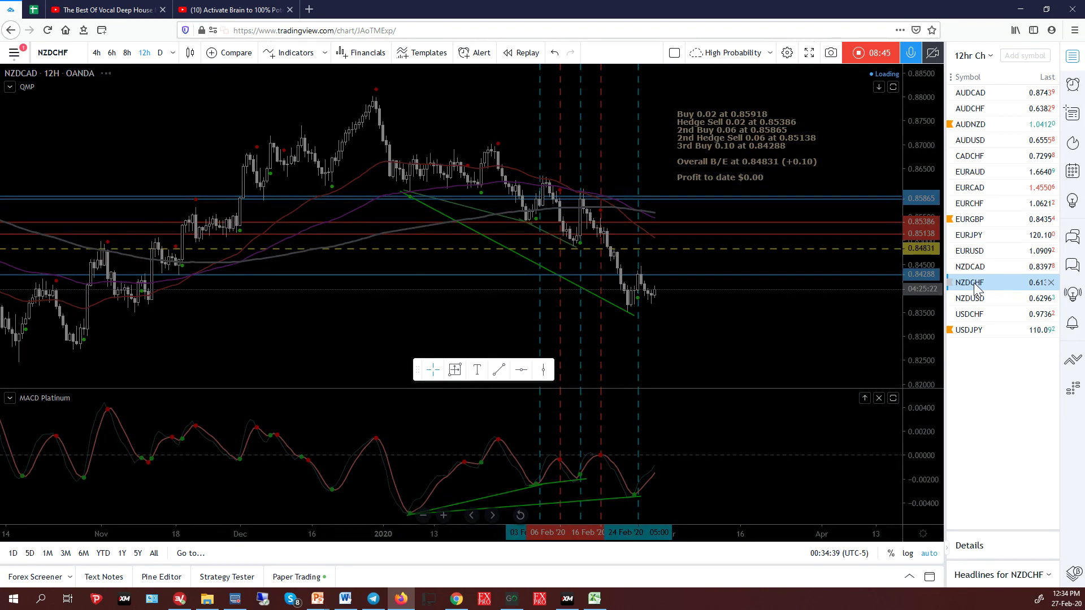
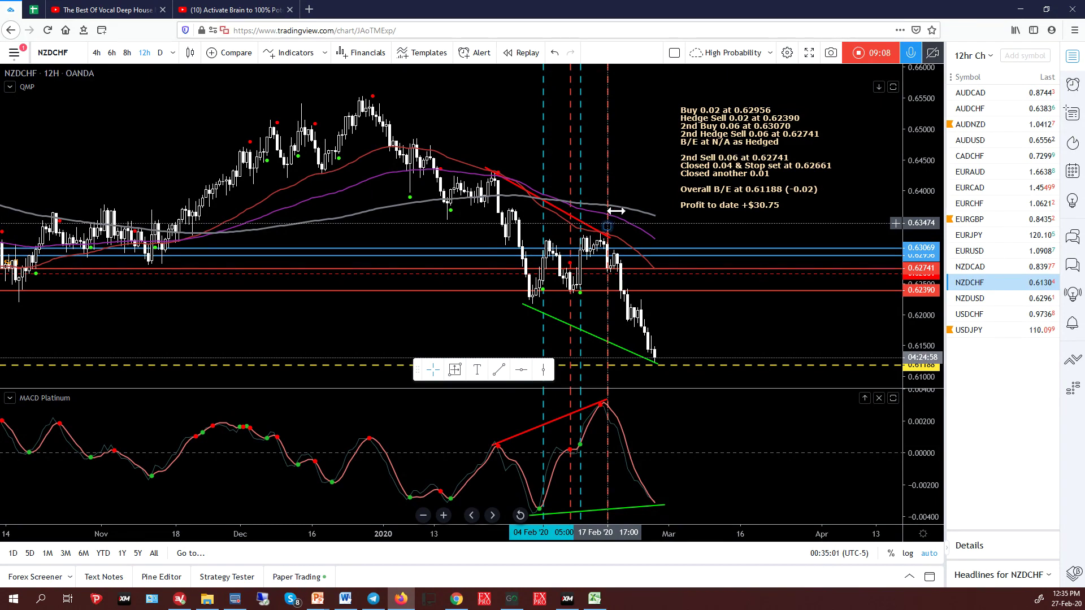
left_click(608, 219)
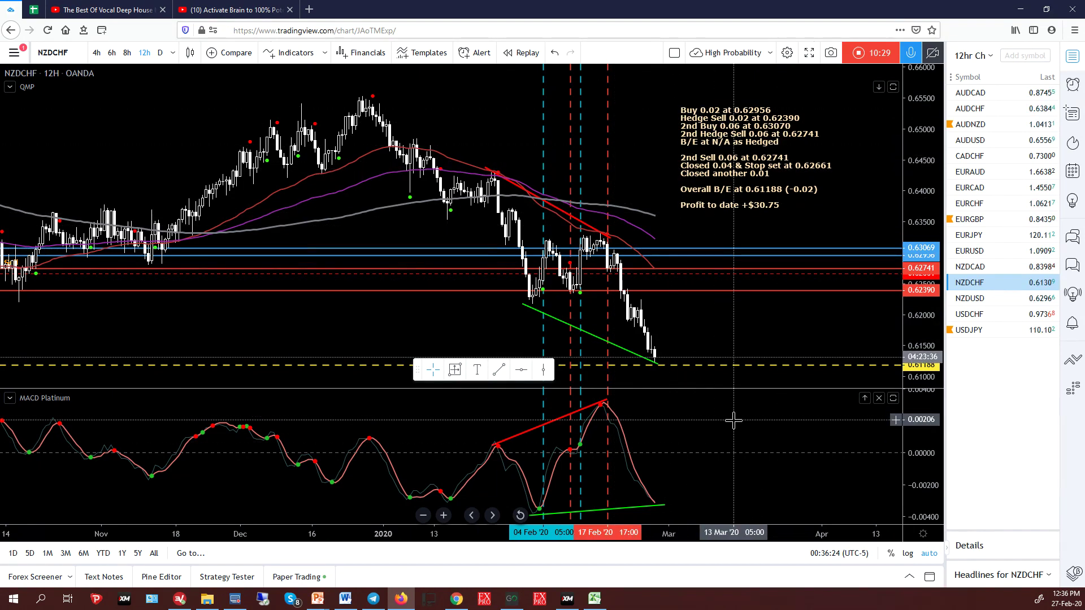
Step: Open the NZDUSD chart and shorten the rising green MACD trend line so it ends at the latest candle
left_click(968, 299)
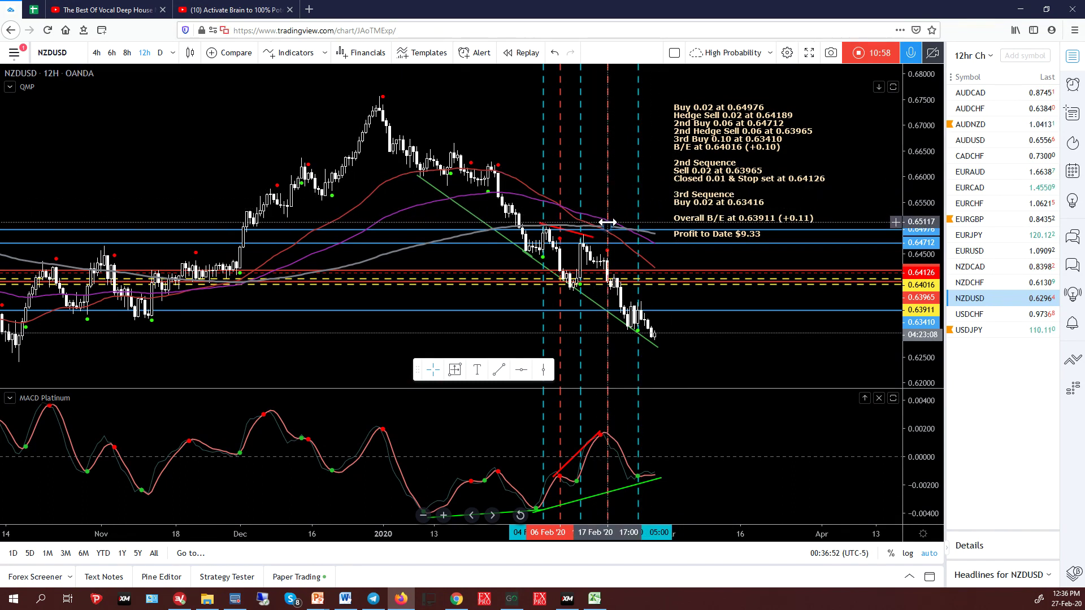
left_click(659, 478)
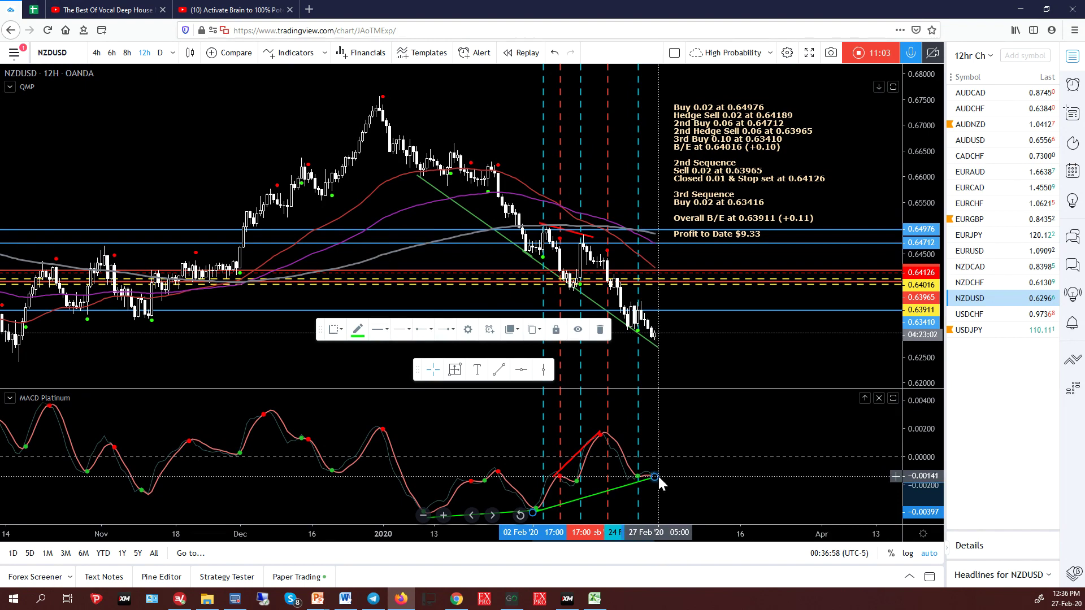
left_click(664, 477)
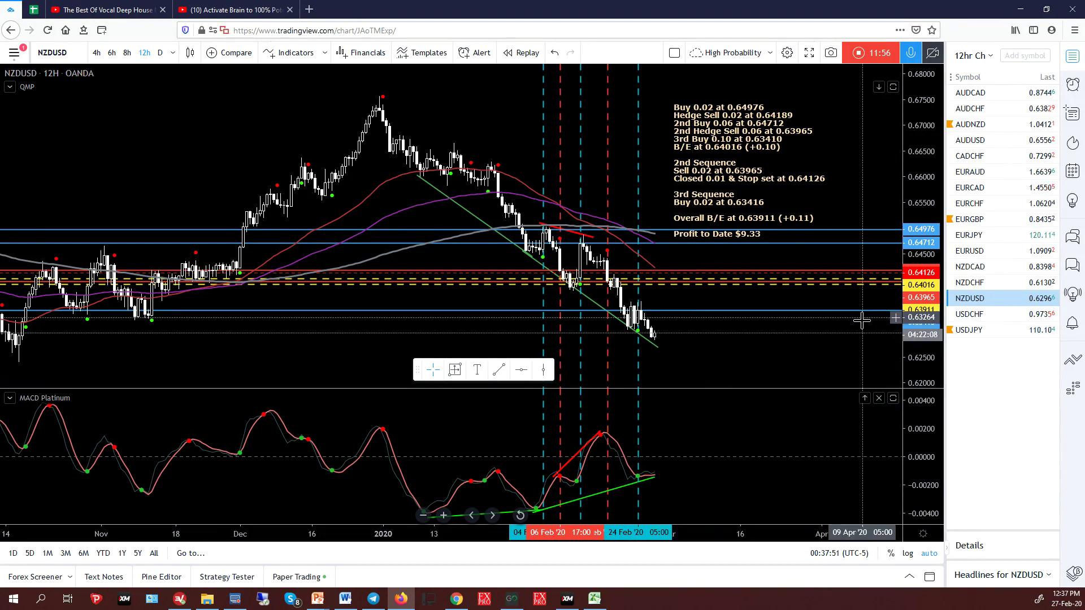
Step: Review the profit notes on USDCHF and the sell entry, stop and signal line on the USDJPY 12-hour chart
left_click(971, 314)
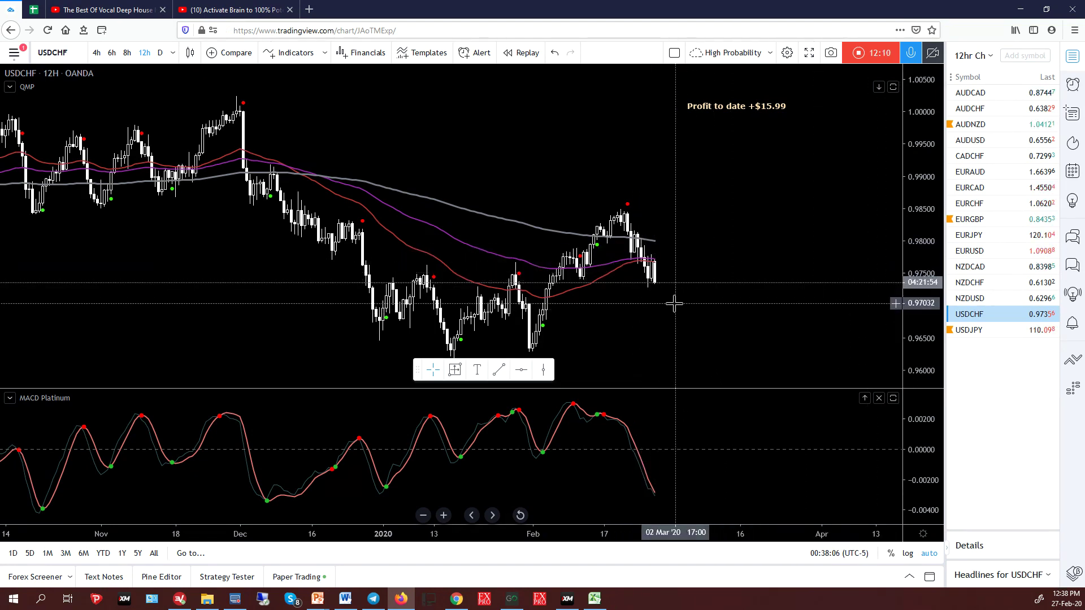
left_click(970, 330)
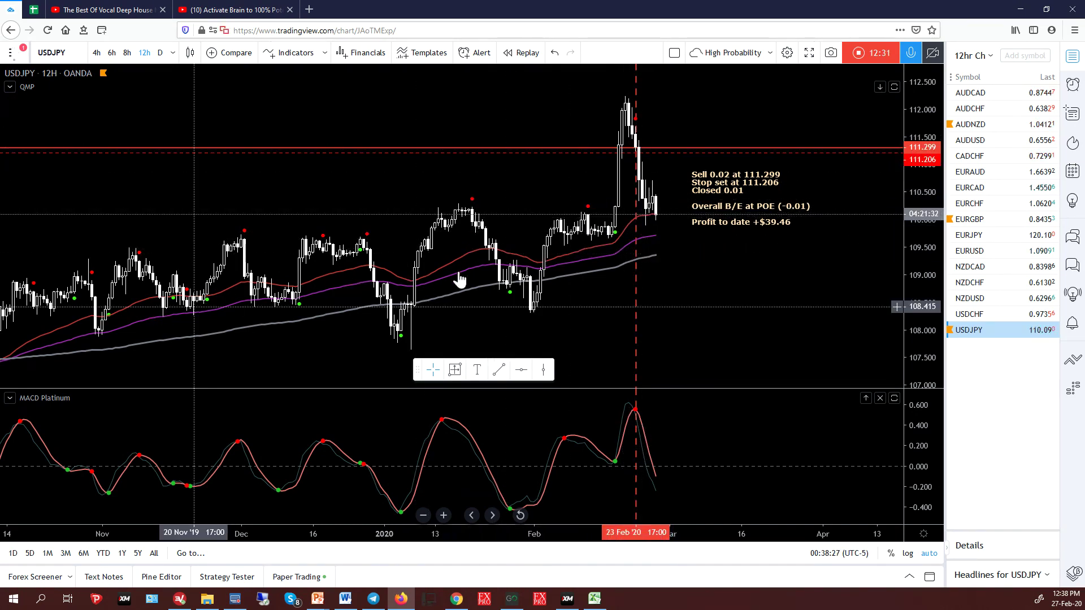
left_click(637, 151)
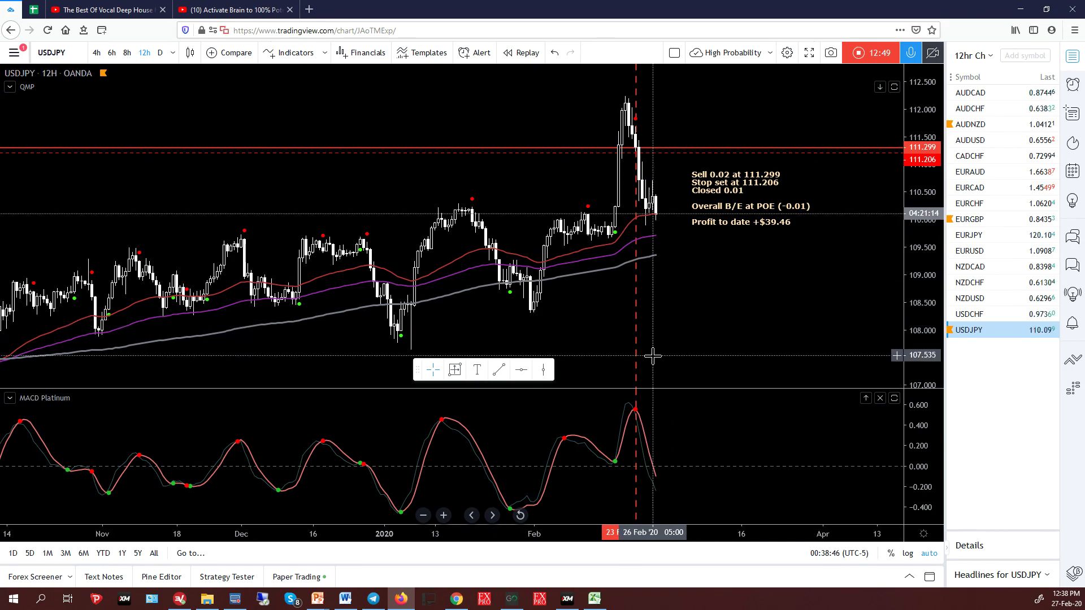
Step: Return to the AUDCAD chart and review its MACD signals, divergence lines and the red 0.88987 sell level, undoing any accidental line shift
left_click(979, 99)
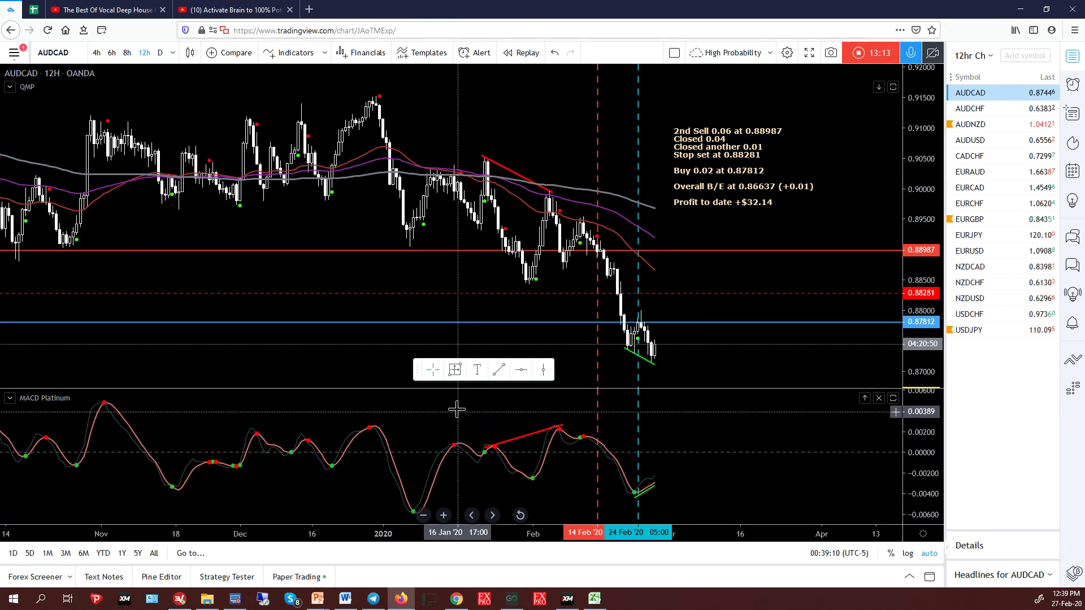
left_click(485, 449)
left_click(458, 450)
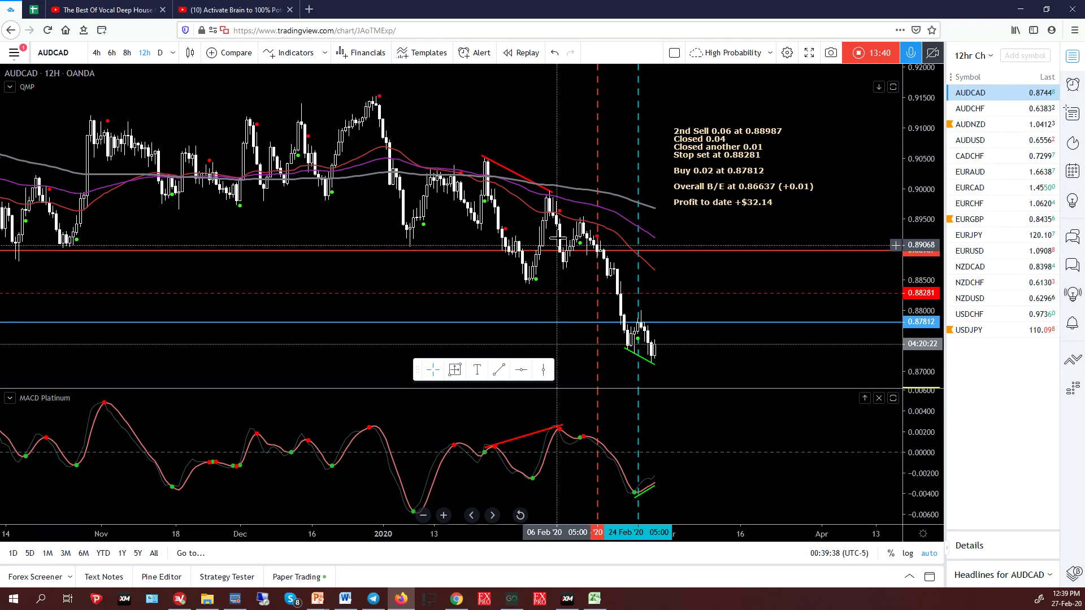
left_click_drag(506, 249, 508, 250)
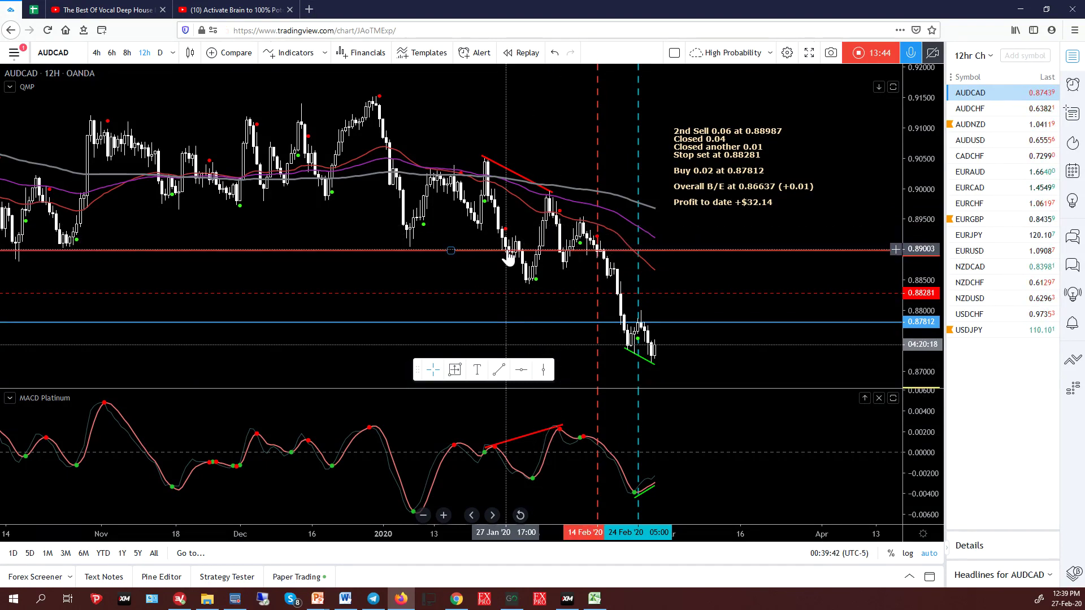
key("ctrl+z")
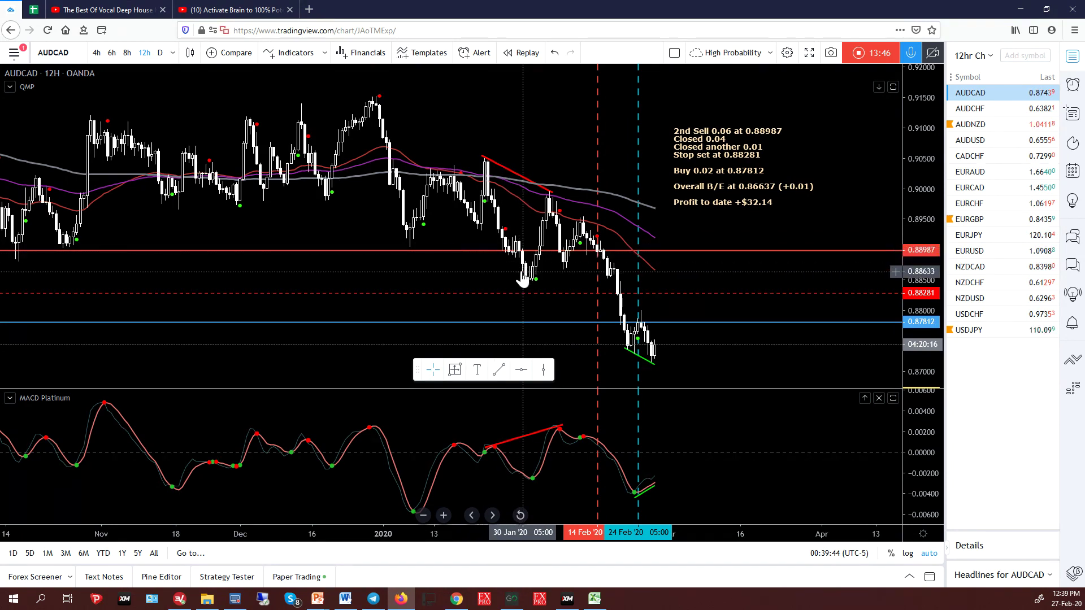